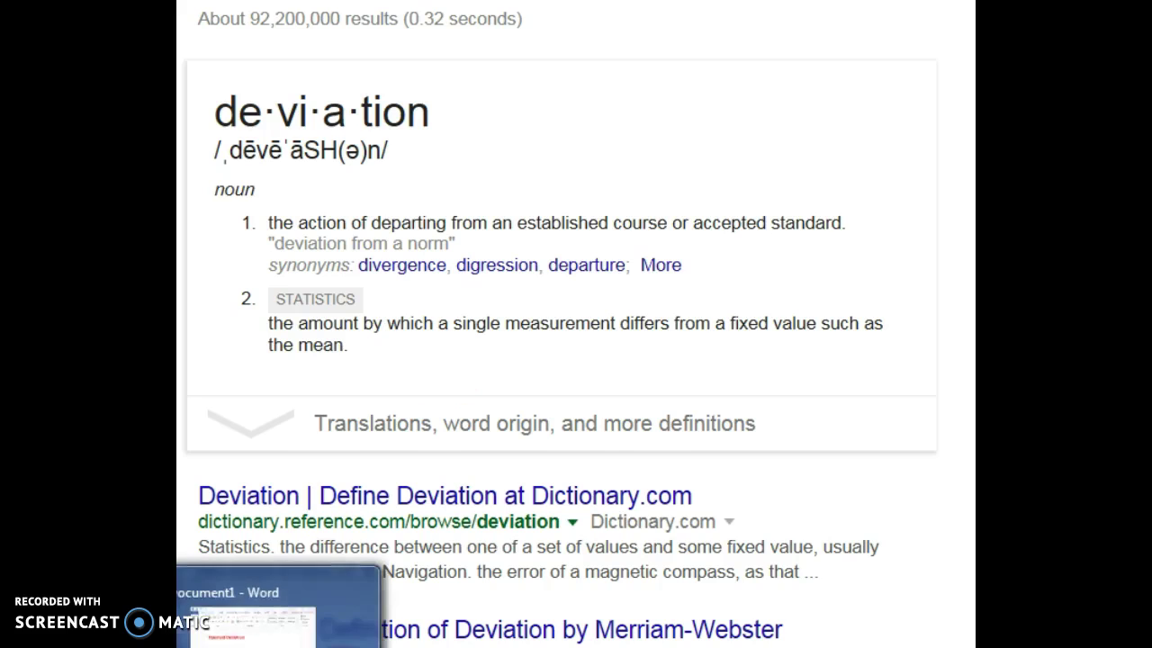
Switch to the Word document and review the notes defining standard deviation and its small and large values
click(288, 621)
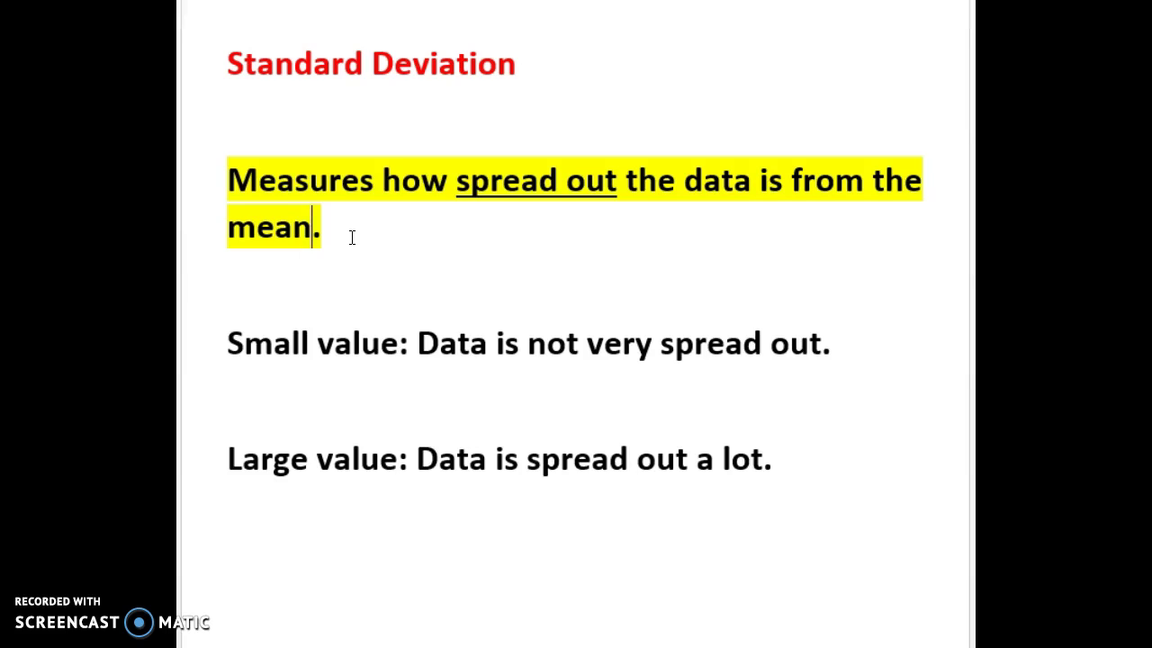
click(317, 348)
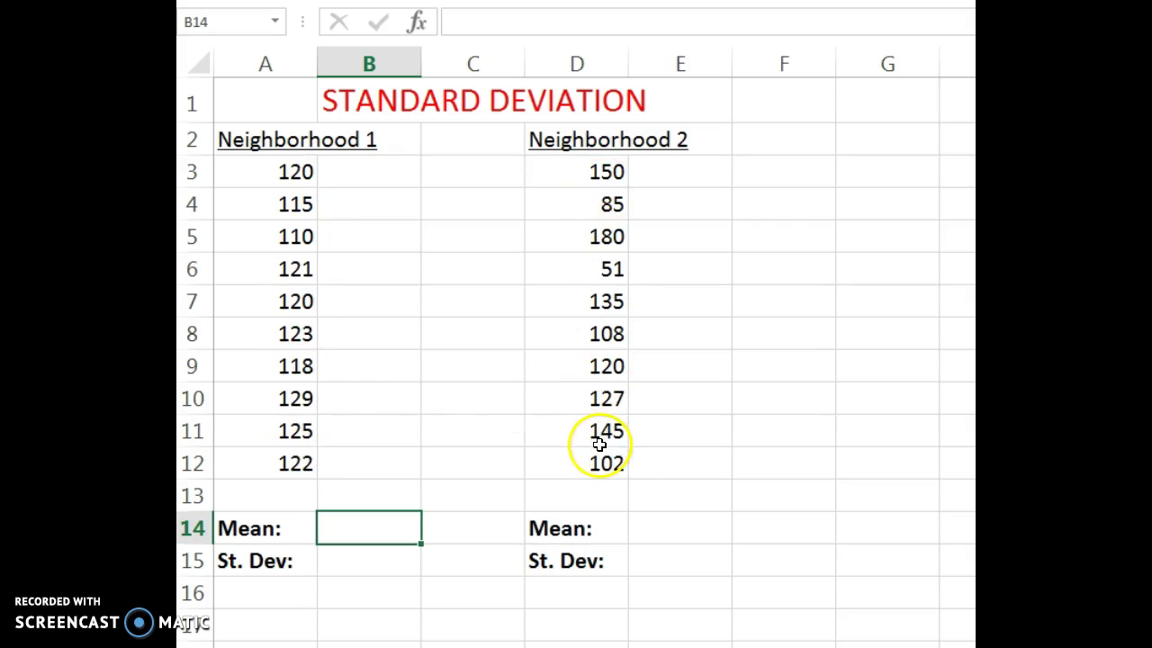
Calculate the Neighborhood 1 mean in cell B14 with AVERAGE over A3:A12
double_click(357, 525)
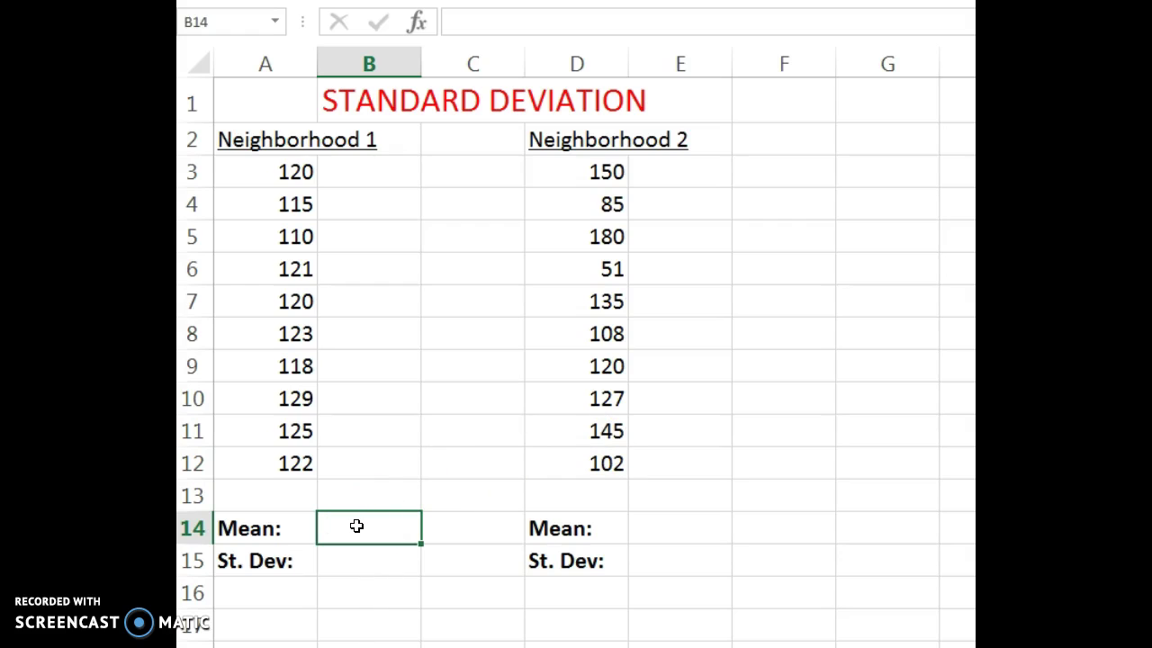
text(=)
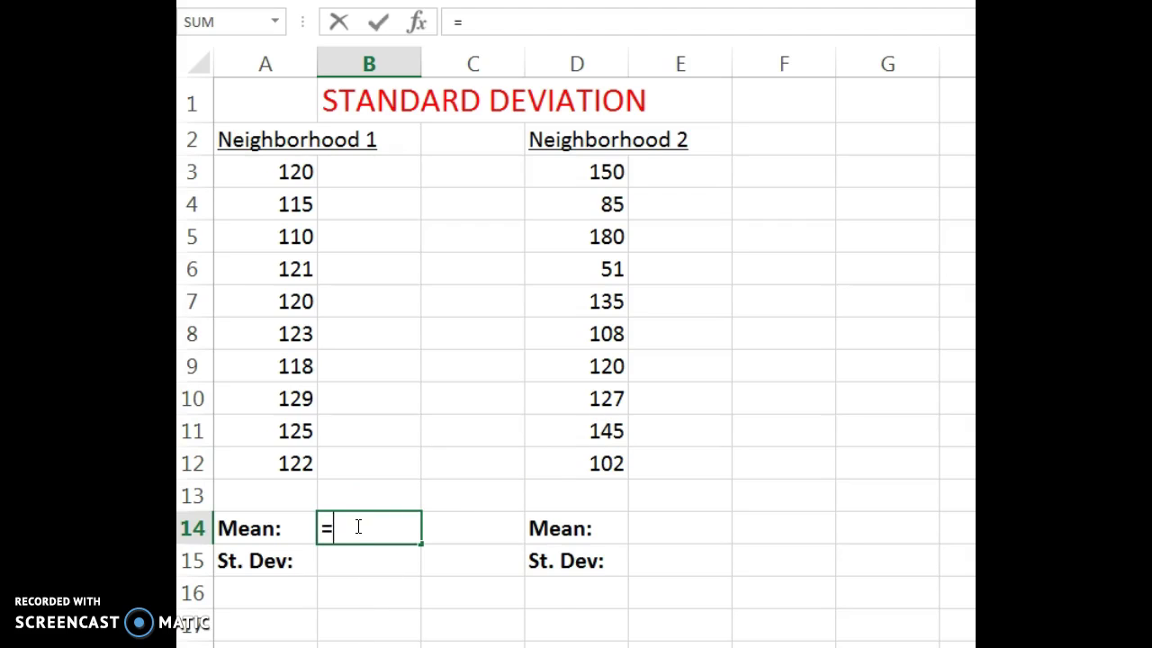
text(ave)
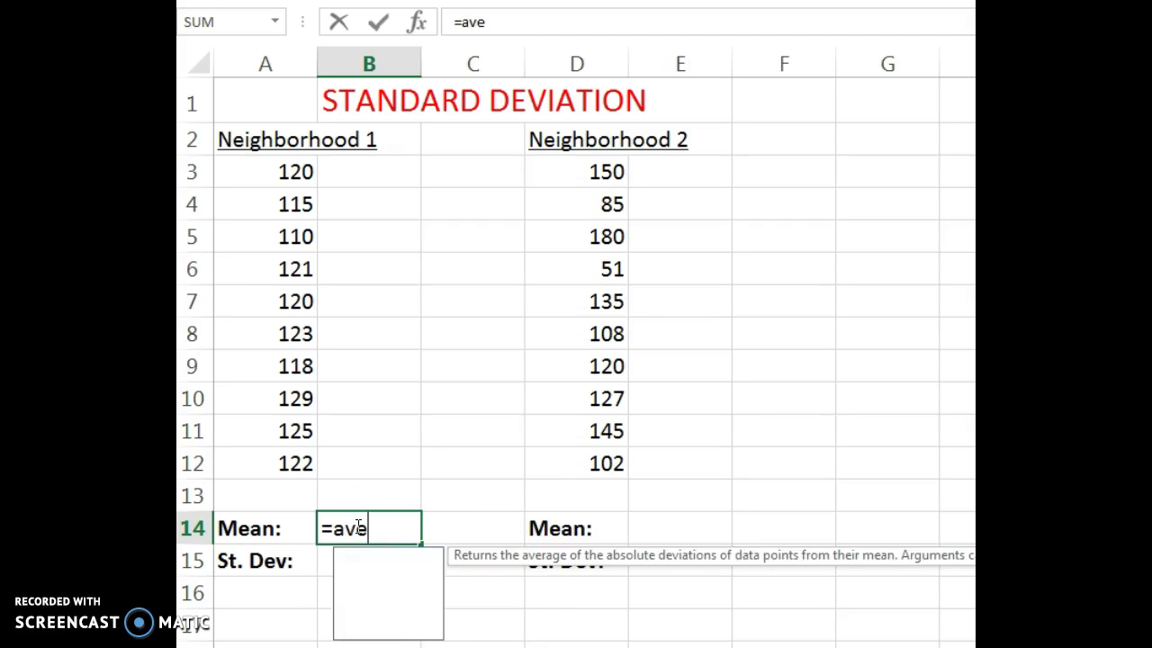
text(rage()
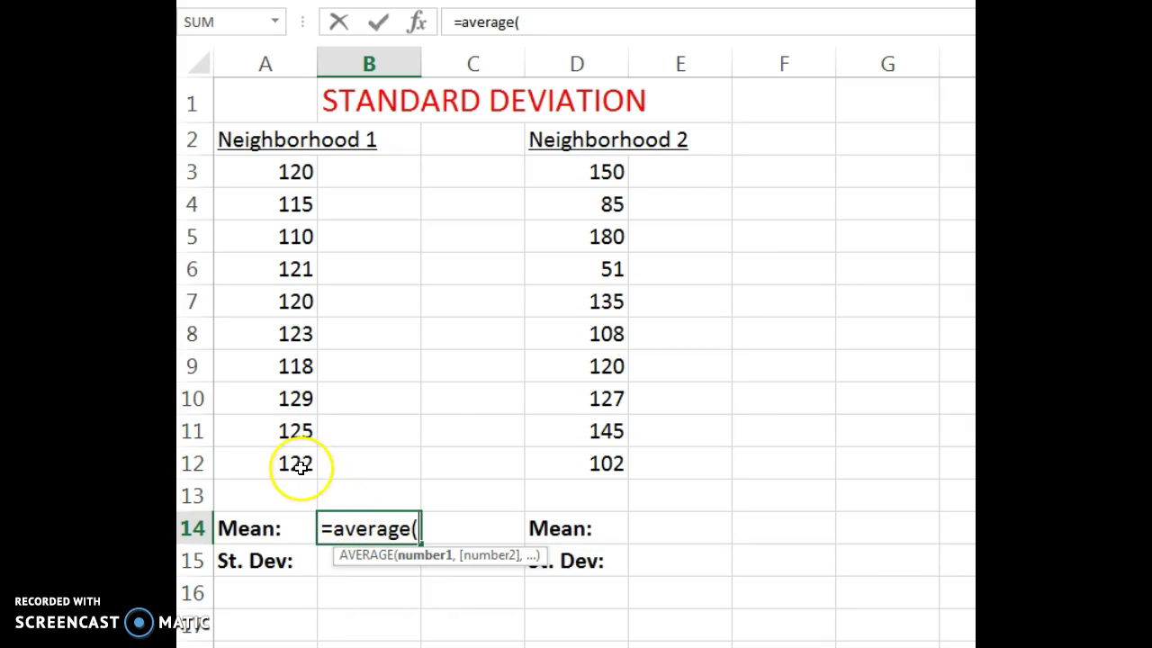
drag(298, 465, 283, 183)
text())
key(Return)
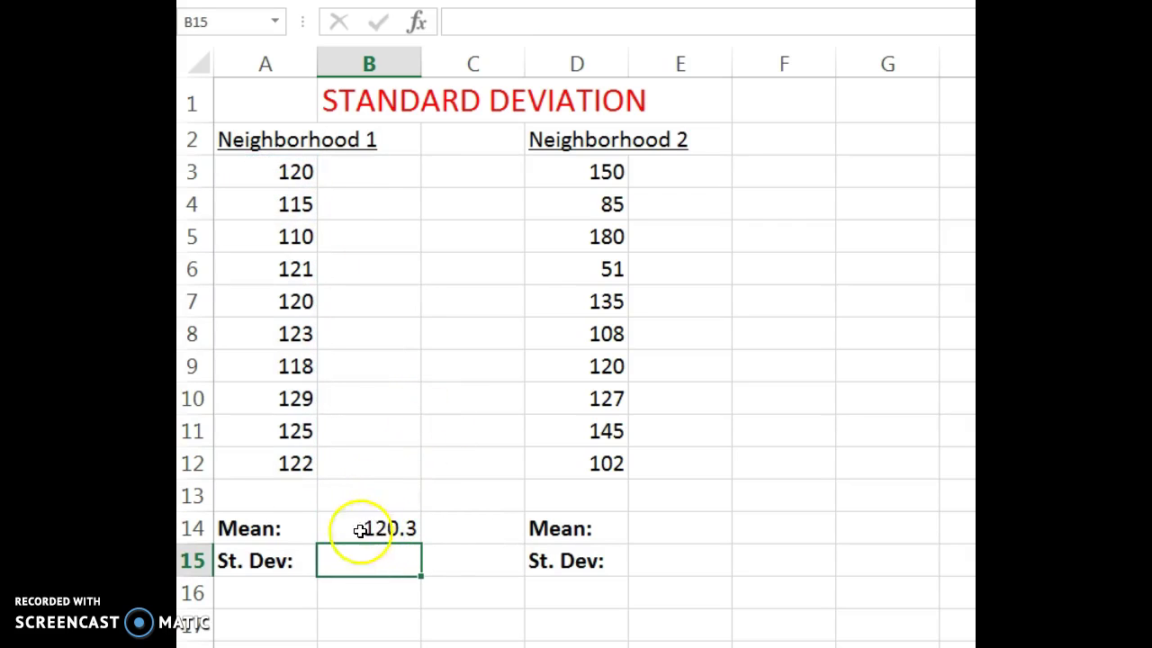
Calculate the Neighborhood 2 mean in cell E14 with AVERAGE over D3:D12
click(651, 528)
text(=average()
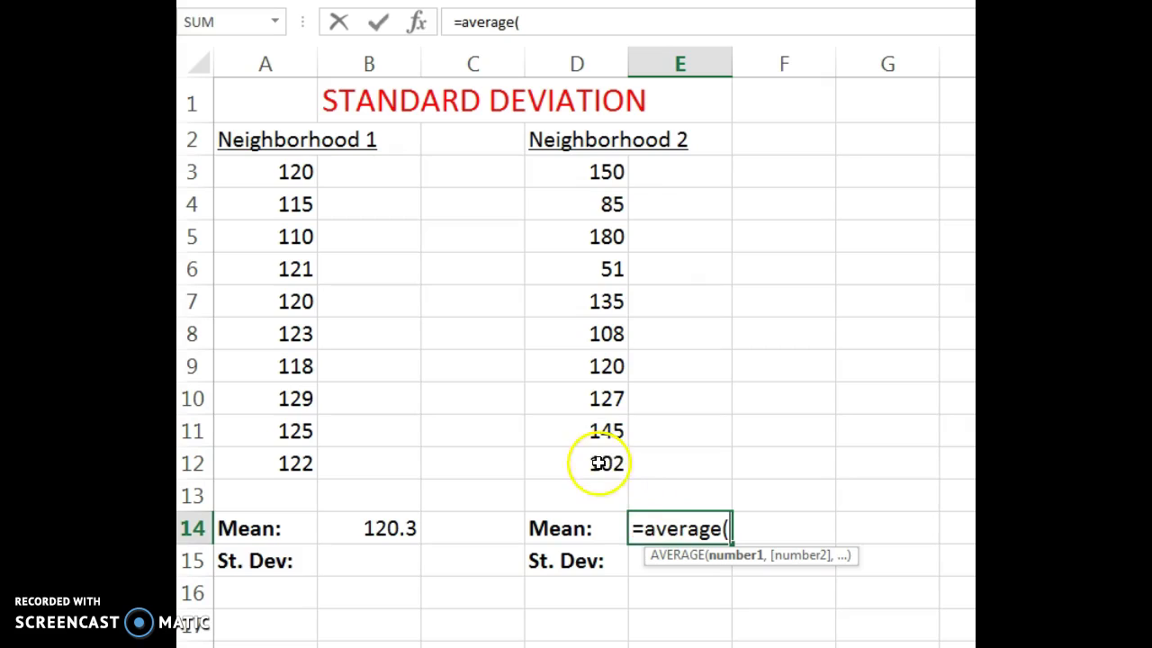
drag(601, 463, 561, 175)
key(Return)
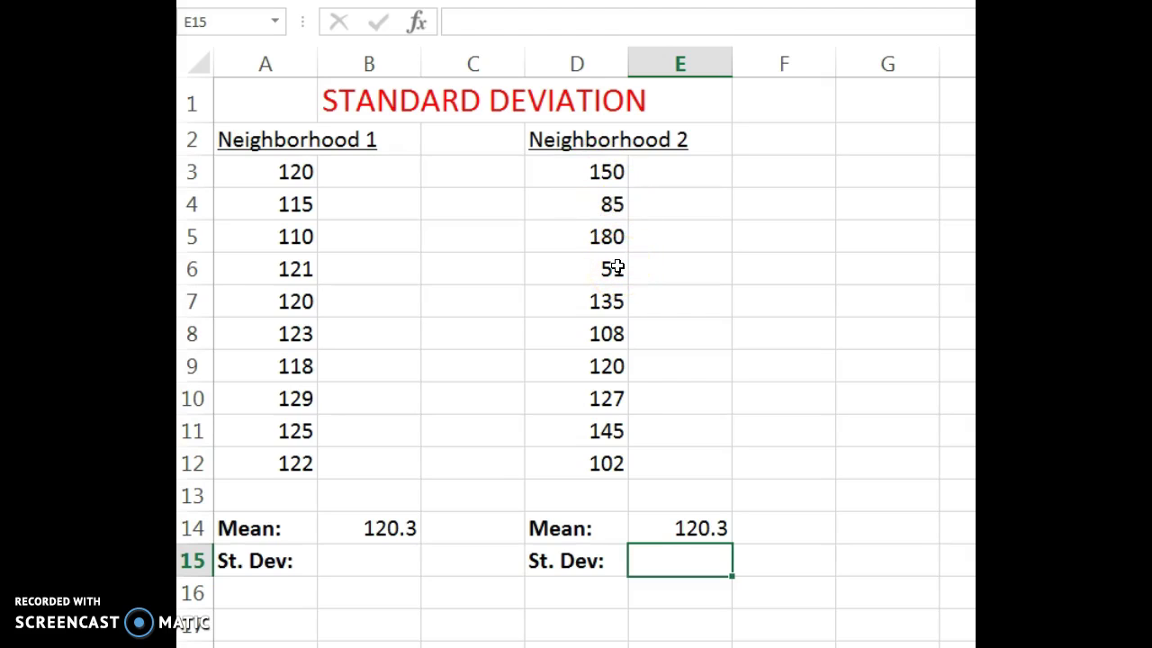
Calculate the Neighborhood 1 sample standard deviation in cell B15 with STDEV.S over A3:A12
click(366, 554)
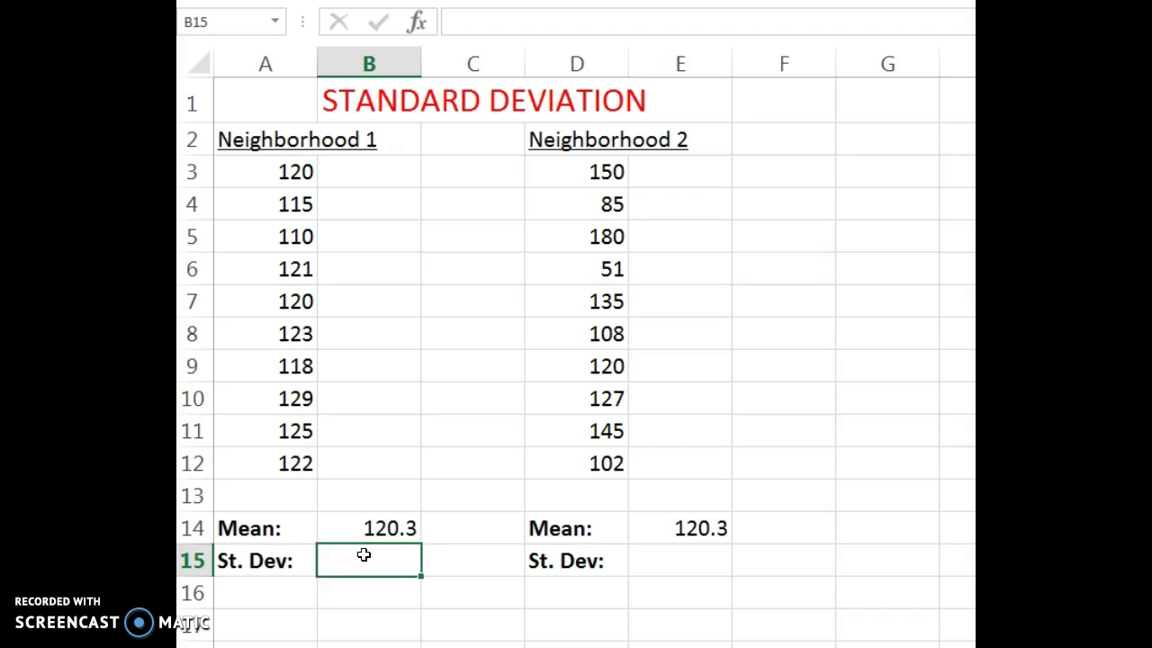
text(=)
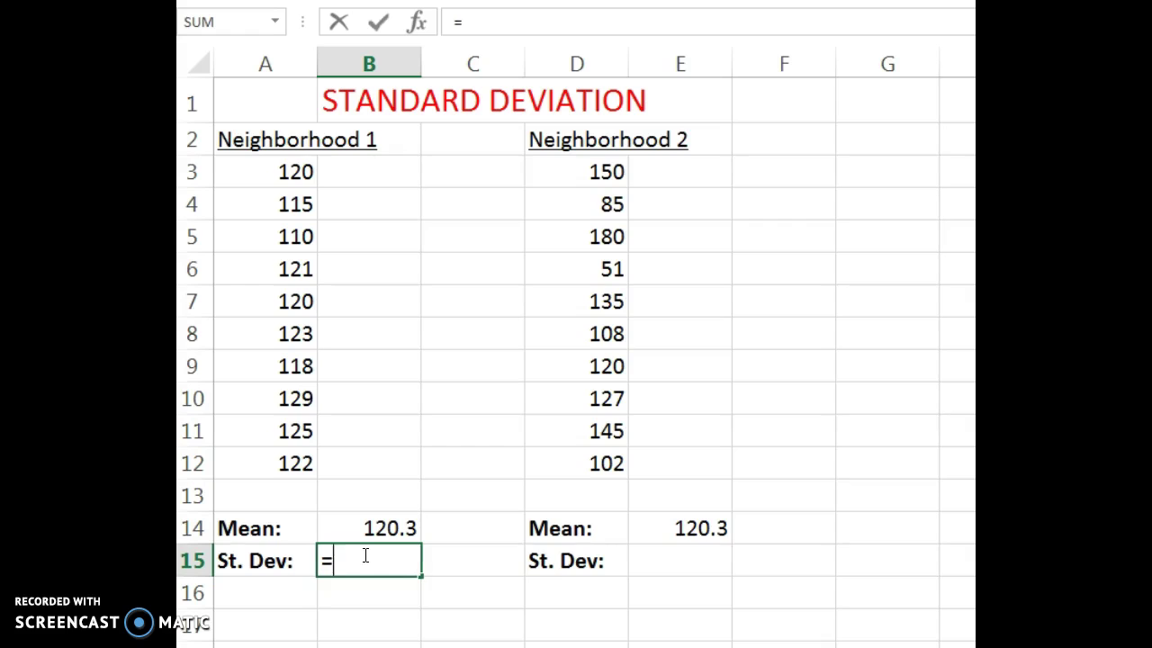
text(st)
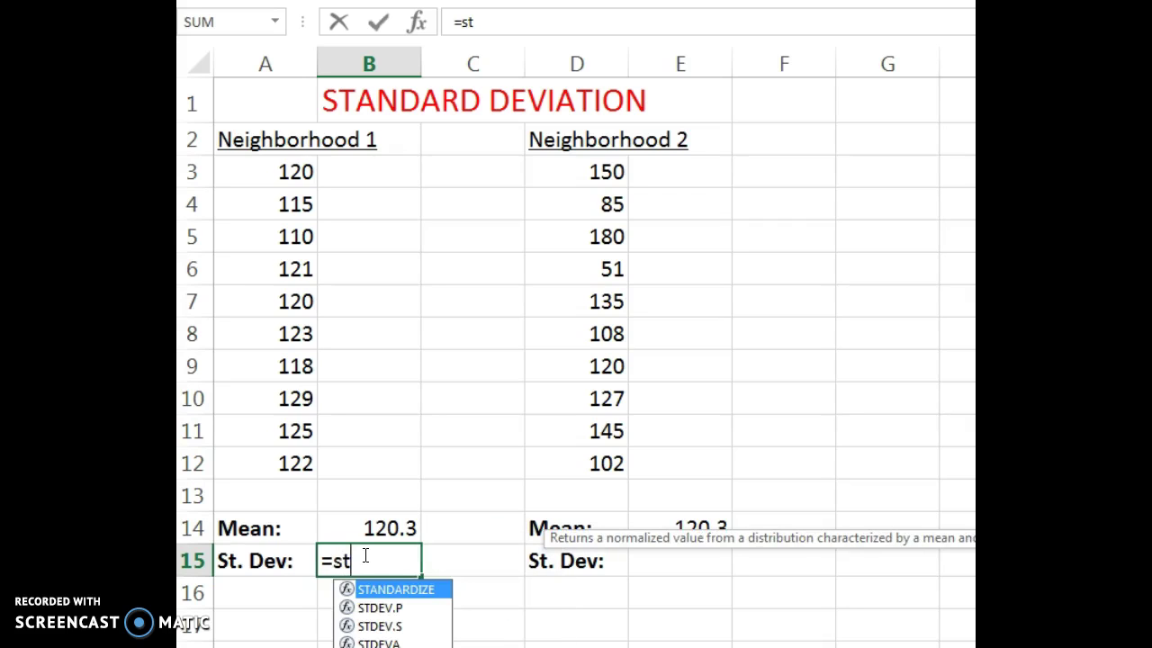
text(dev)
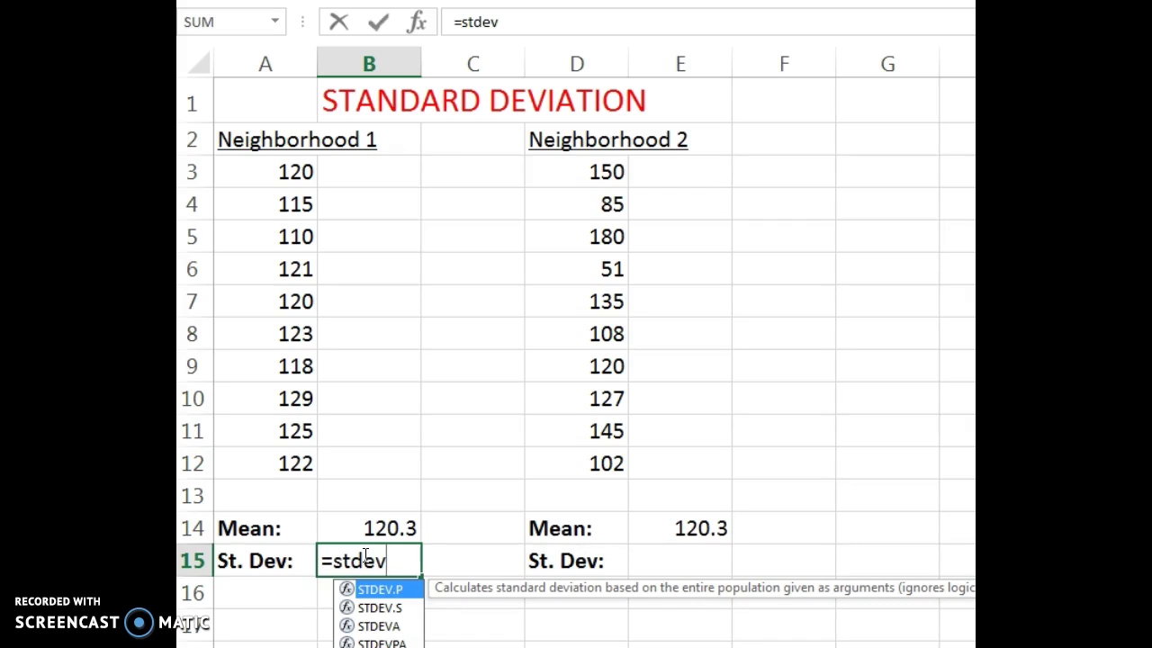
text(.s)
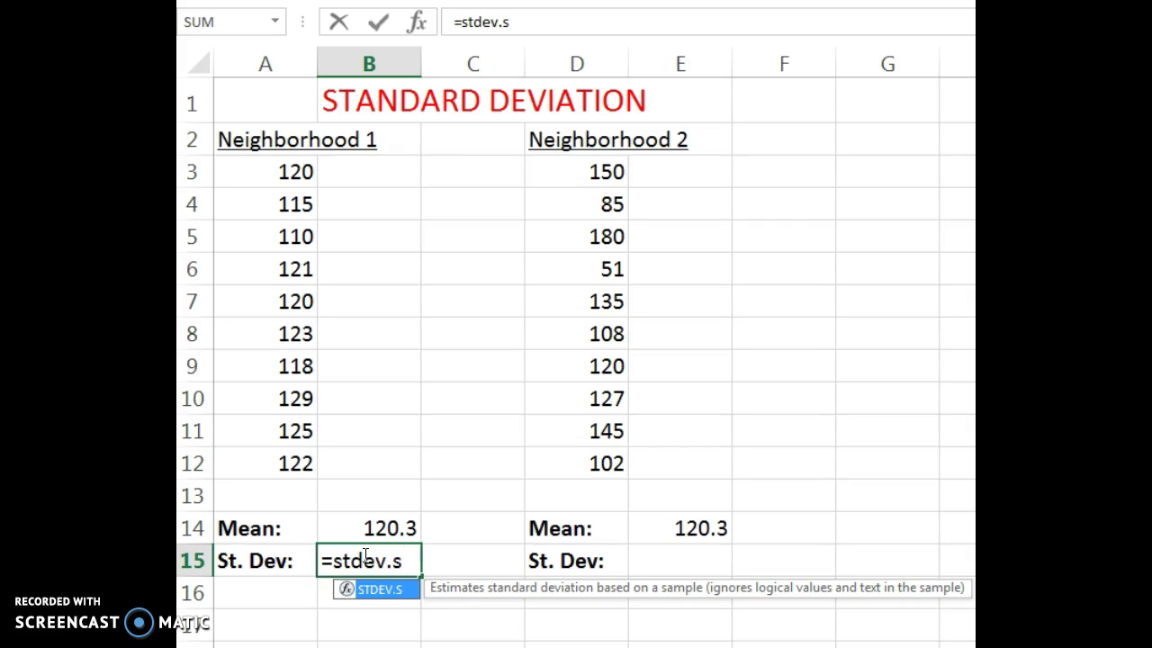
key(BackSpace)
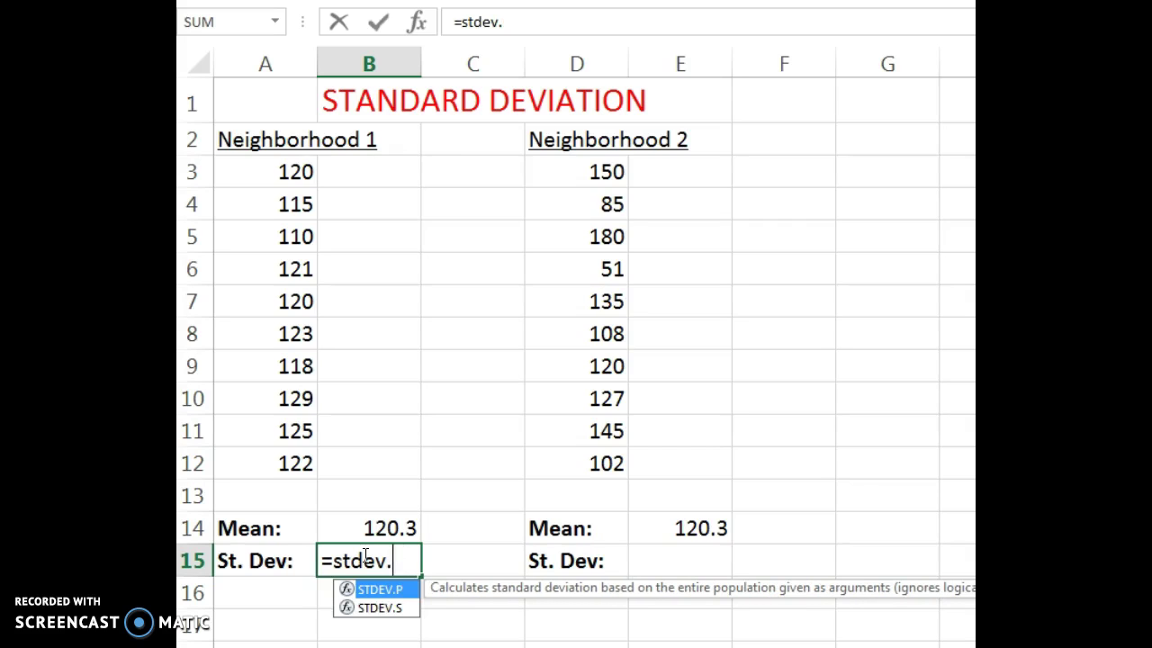
text(p)
key(BackSpace)
text(s)
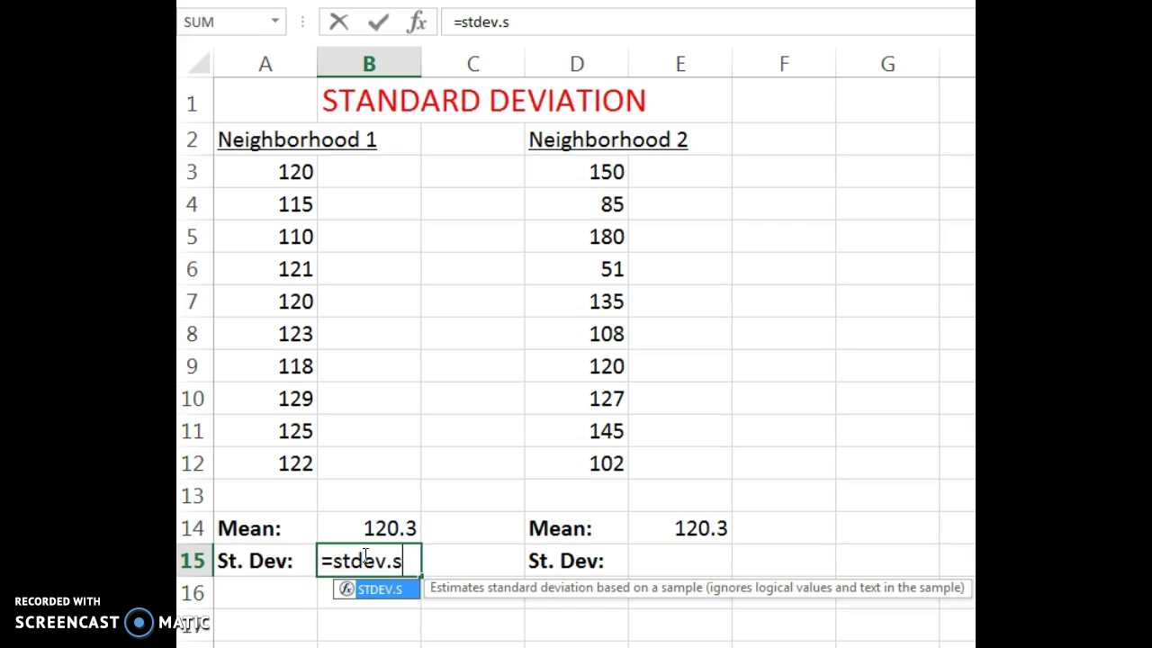
text(()
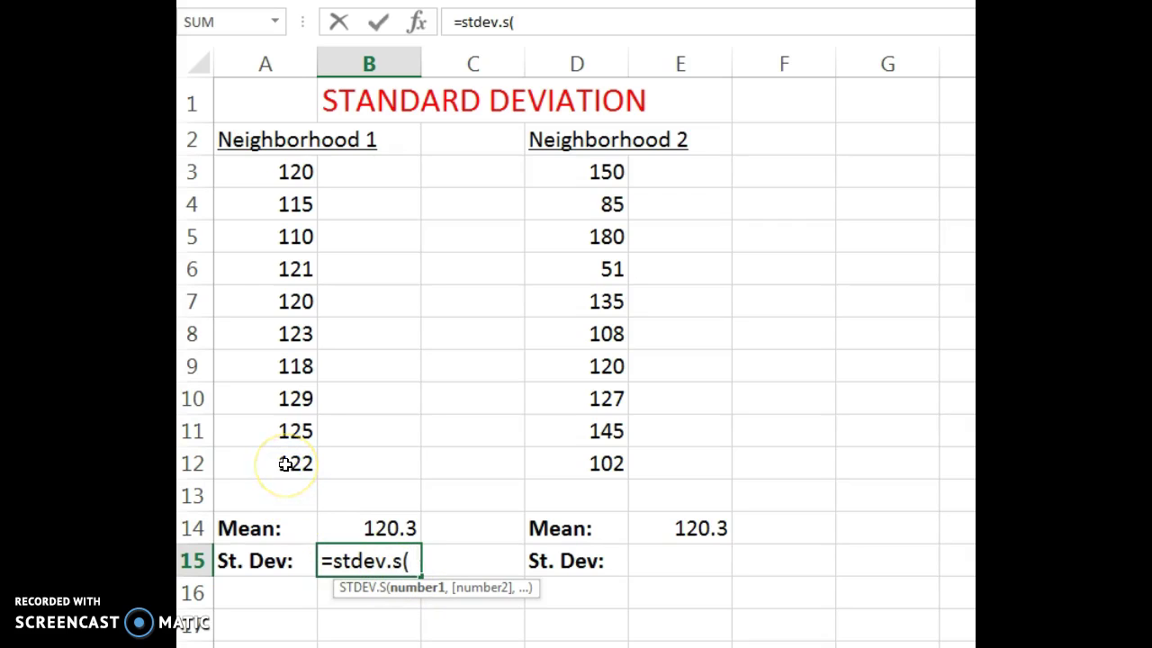
drag(285, 463, 280, 179)
text())
key(Return)
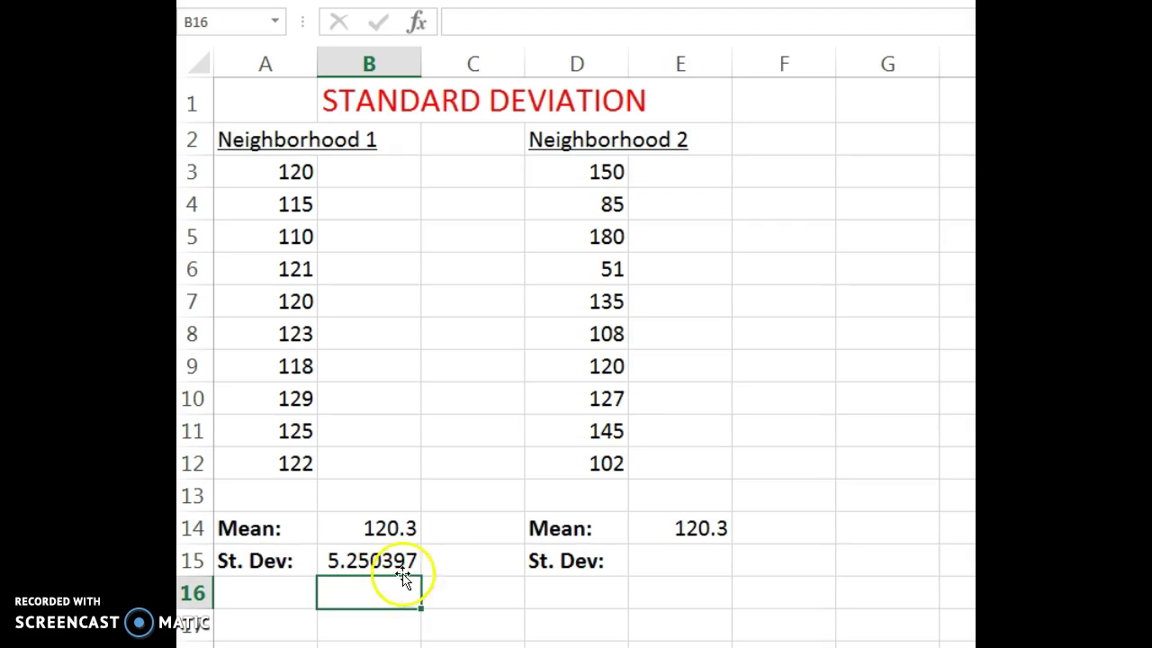
Calculate the Neighborhood 2 sample standard deviation in cell E15 with STDEV.S over D3:D12
click(663, 565)
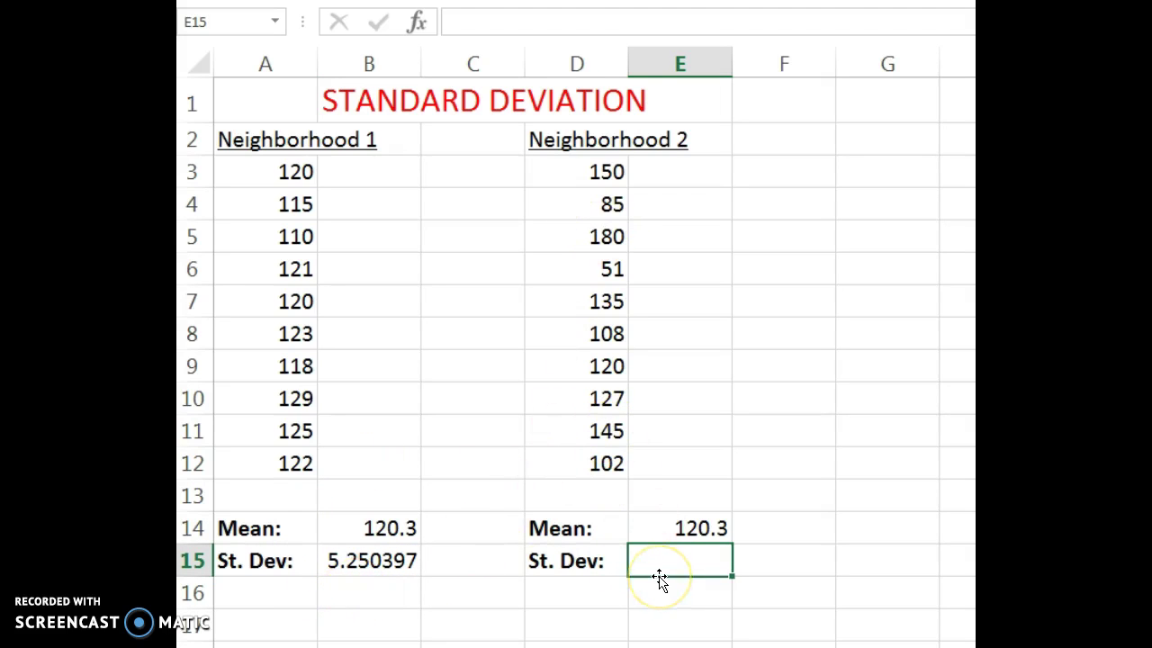
text(=st)
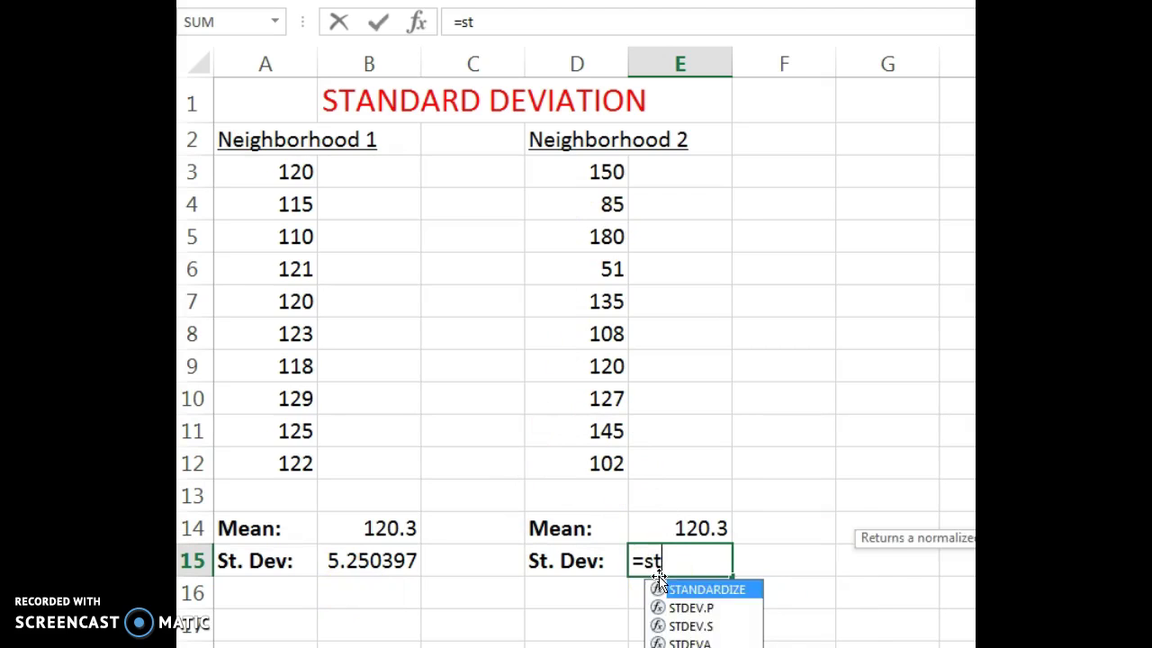
text(dev.s()
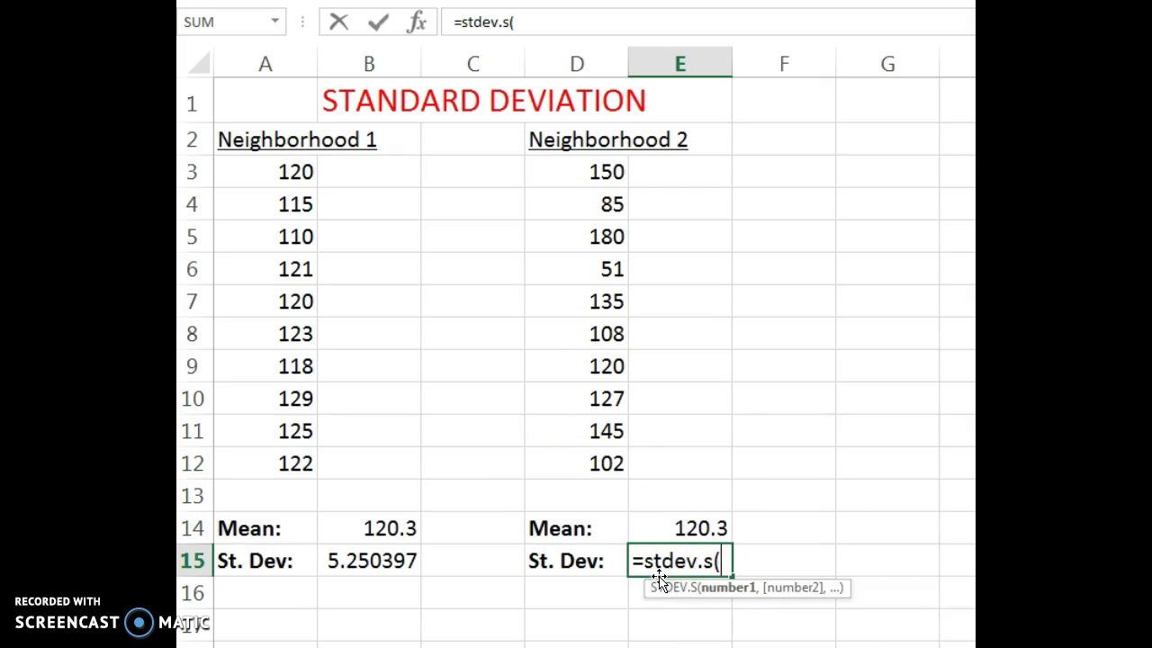
drag(612, 464, 597, 174)
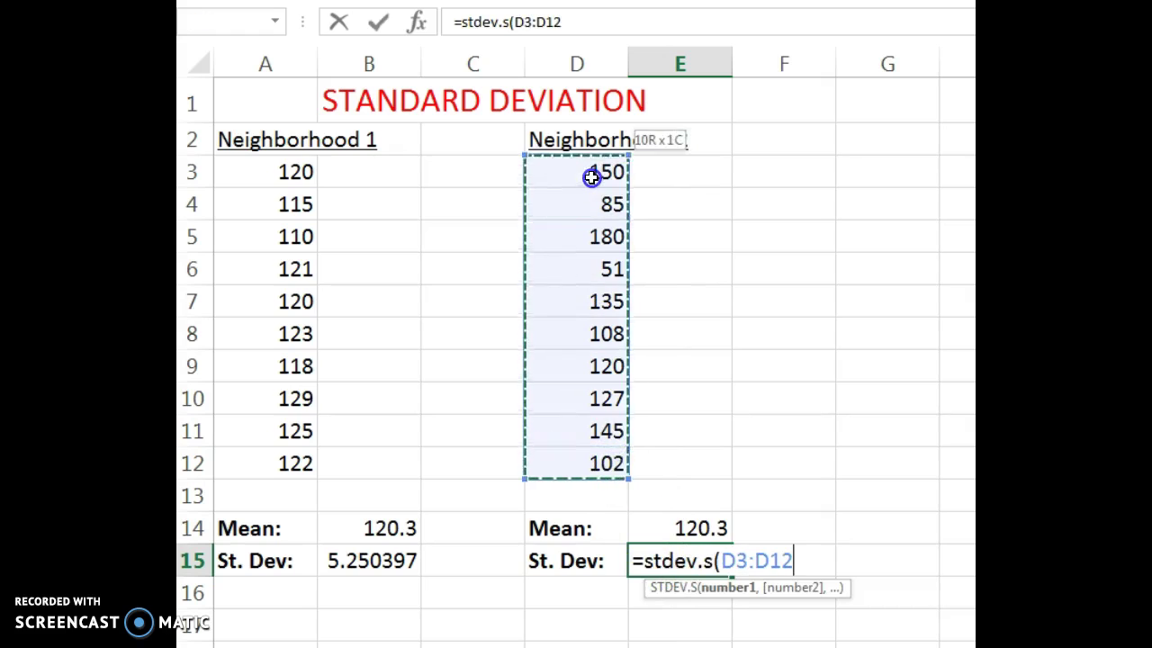
key(Return)
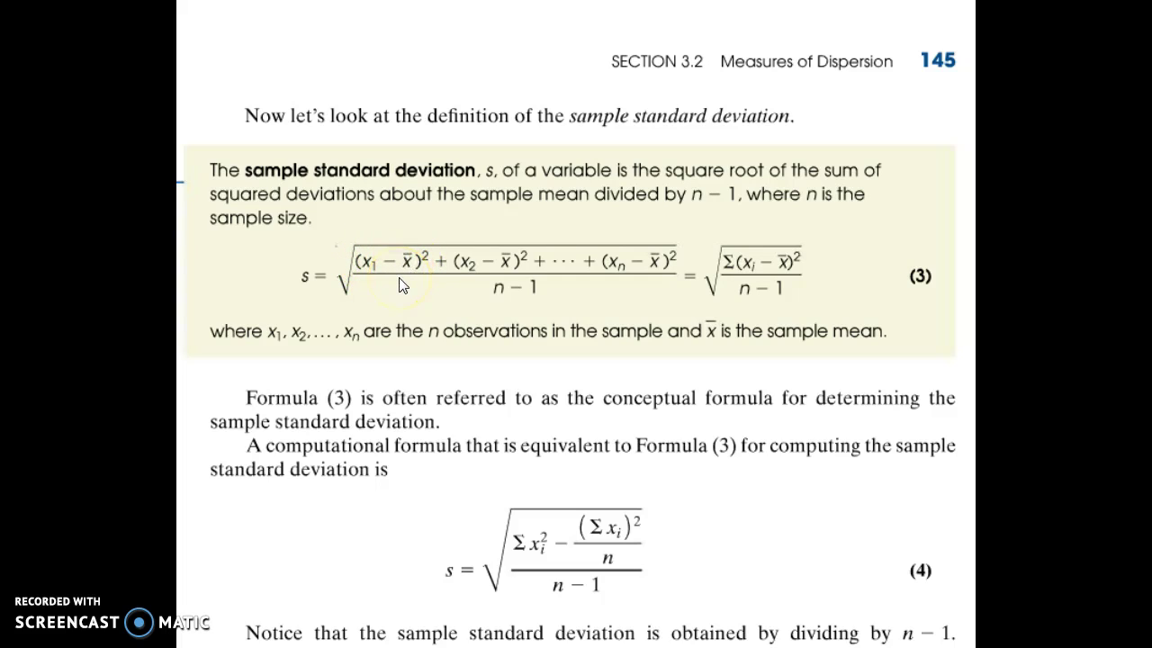
Return to the Excel worksheet, enter =D3-120.3 in cell F3 and fill the formula down to F12
key(alt+Tab)
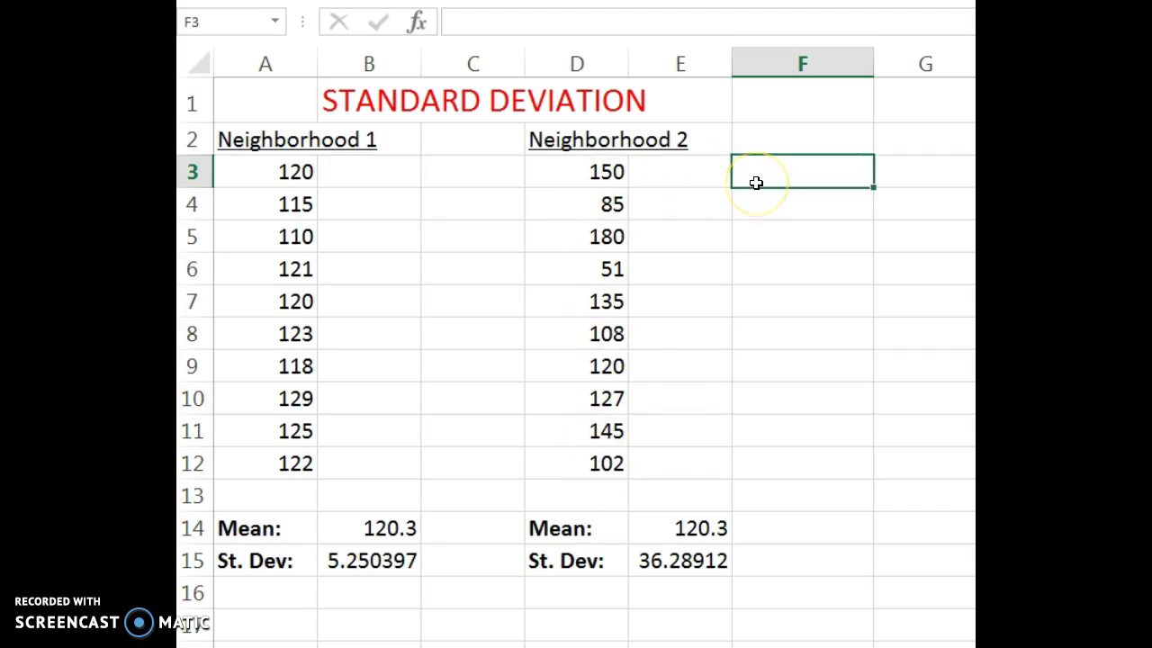
click(671, 179)
click(744, 177)
text(=d3)
click(608, 178)
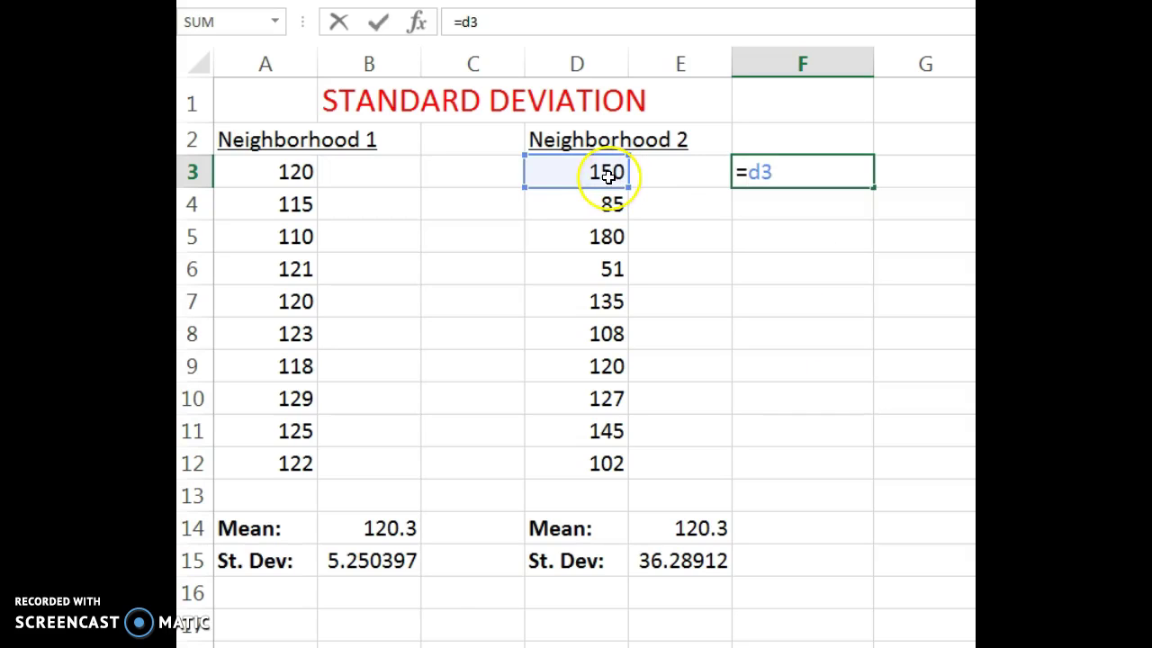
text(-120.3)
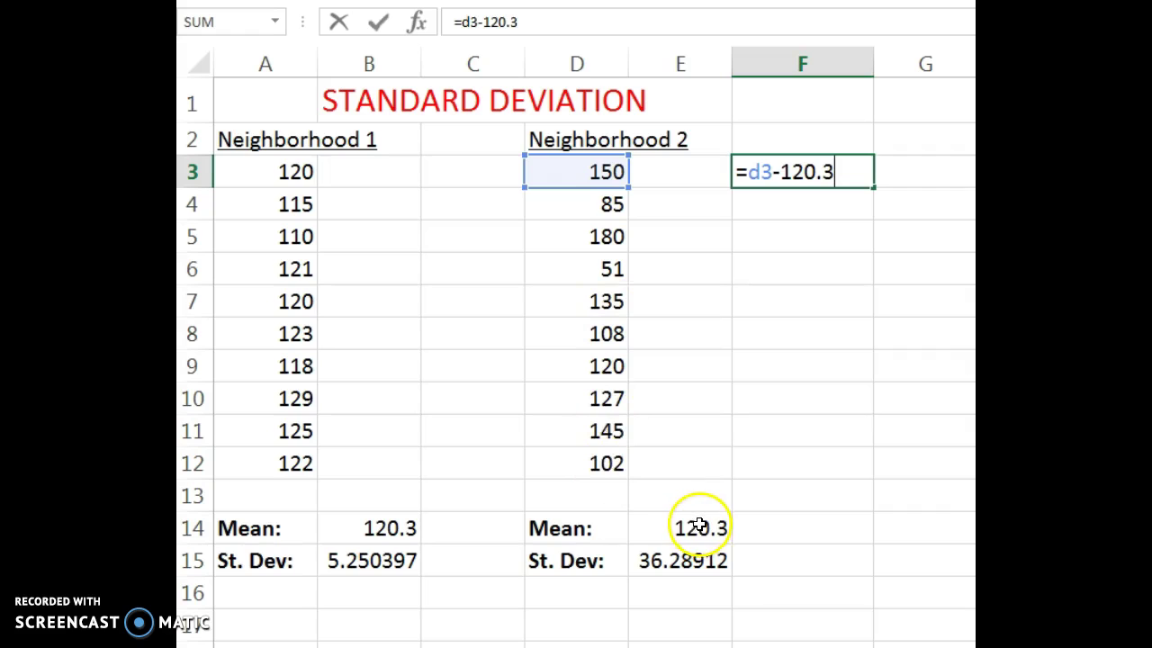
key(Return)
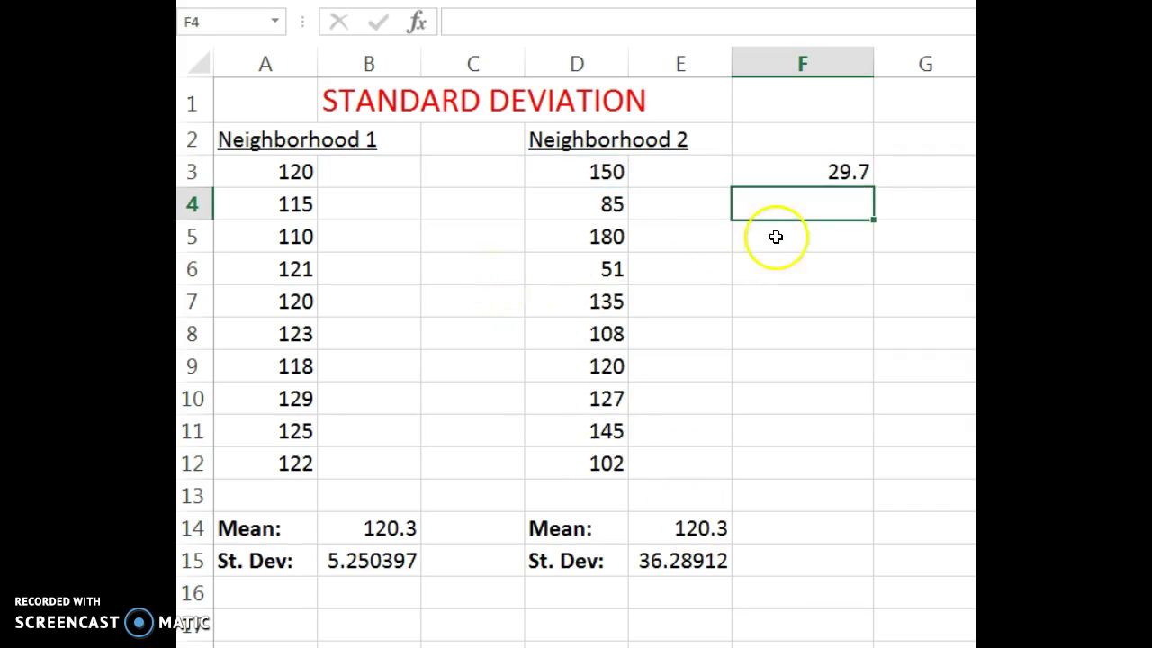
click(839, 172)
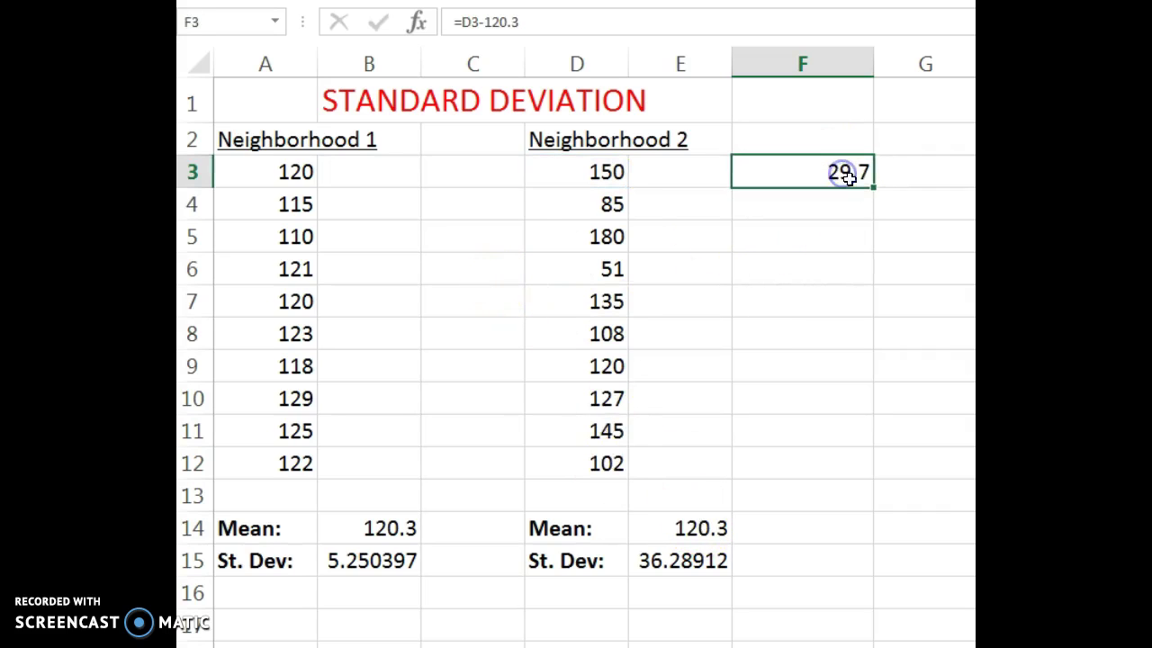
drag(873, 190, 846, 468)
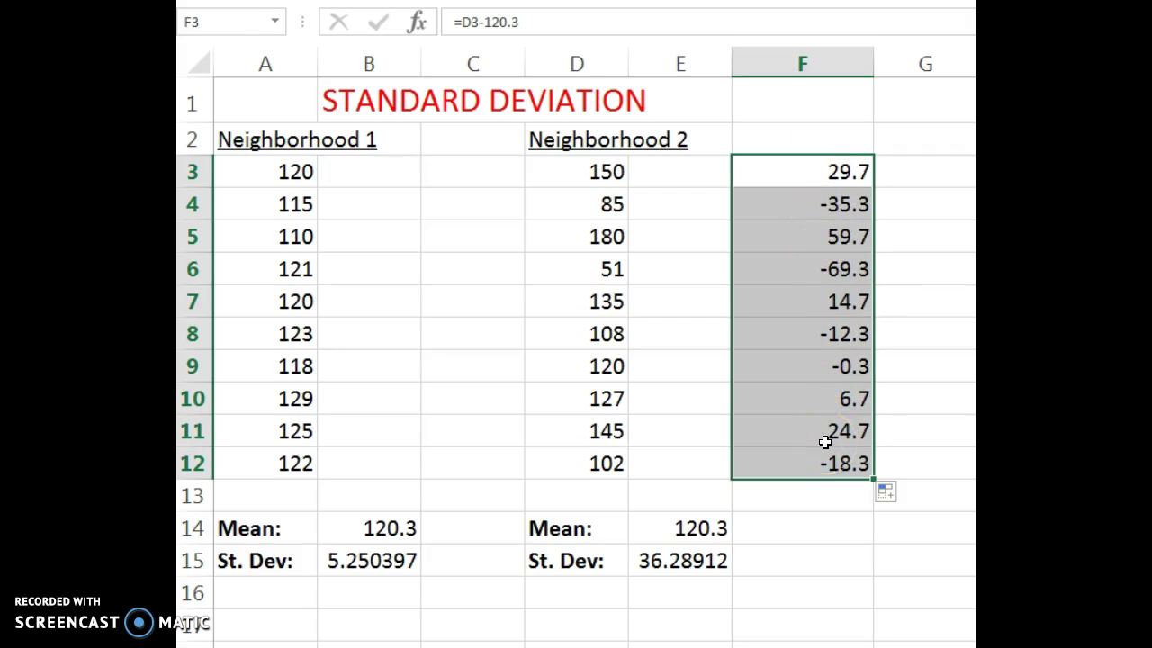
Add up the deviations from the mean in cell F13 with SUM over F3:F12
click(796, 502)
double_click(793, 500)
text(=sum()
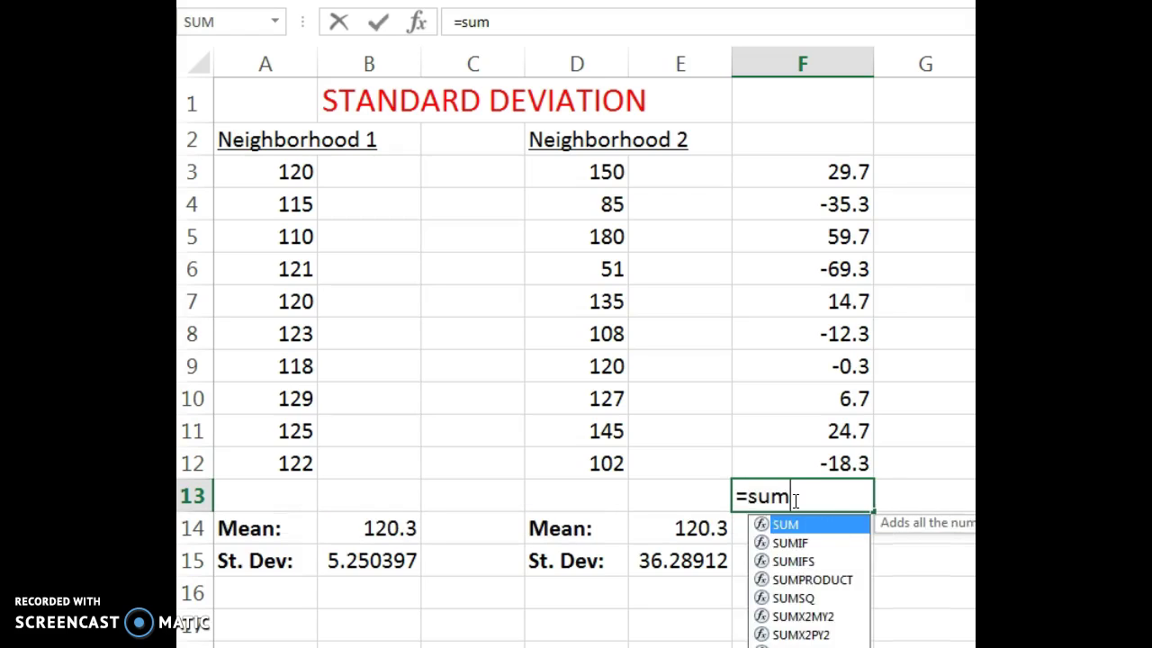
click(820, 465)
drag(819, 466, 813, 183)
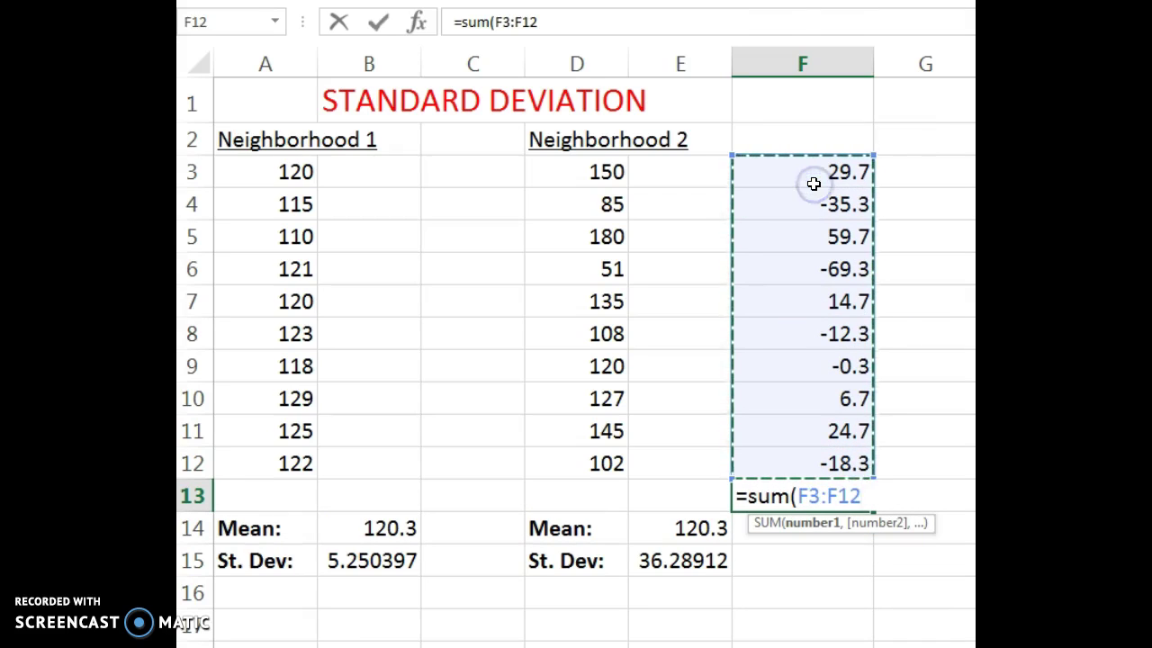
text())
key(Return)
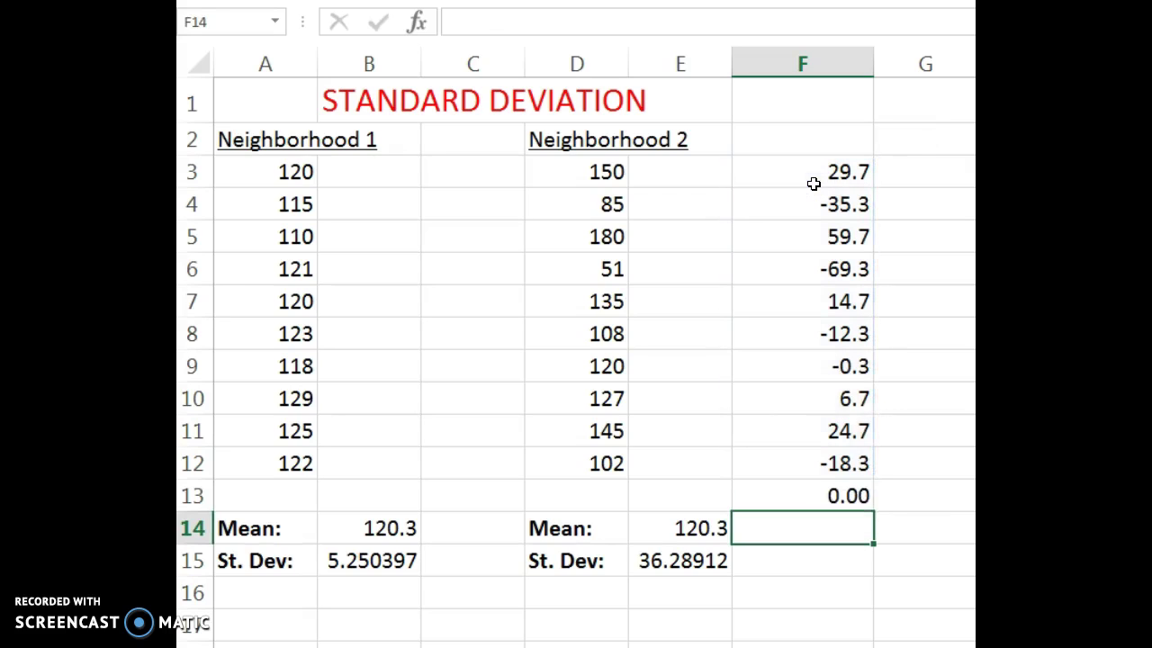
Clear the sum from cell F13 and switch back to the textbook page with the sample standard deviation formula
click(857, 501)
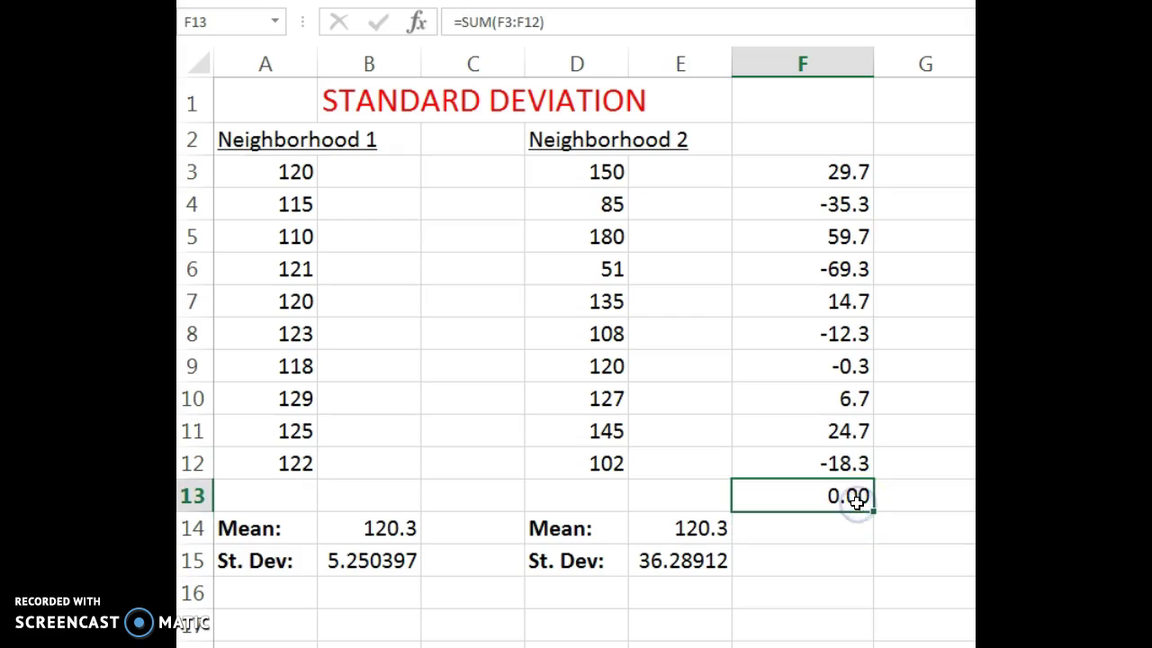
key(Delete)
click(770, 483)
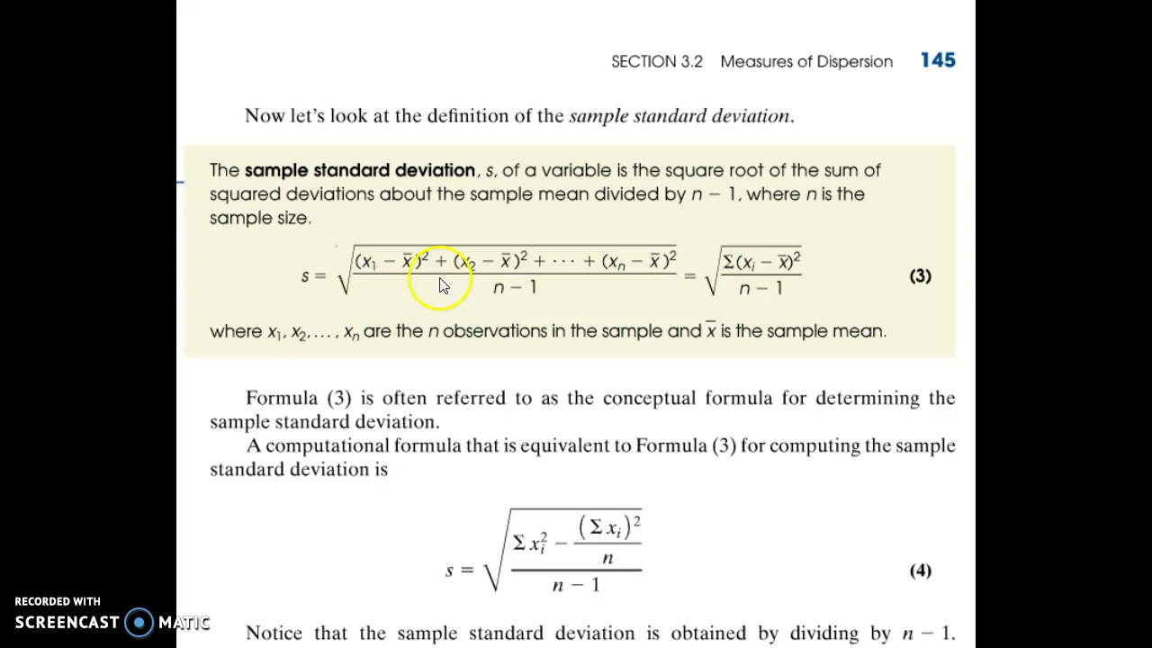